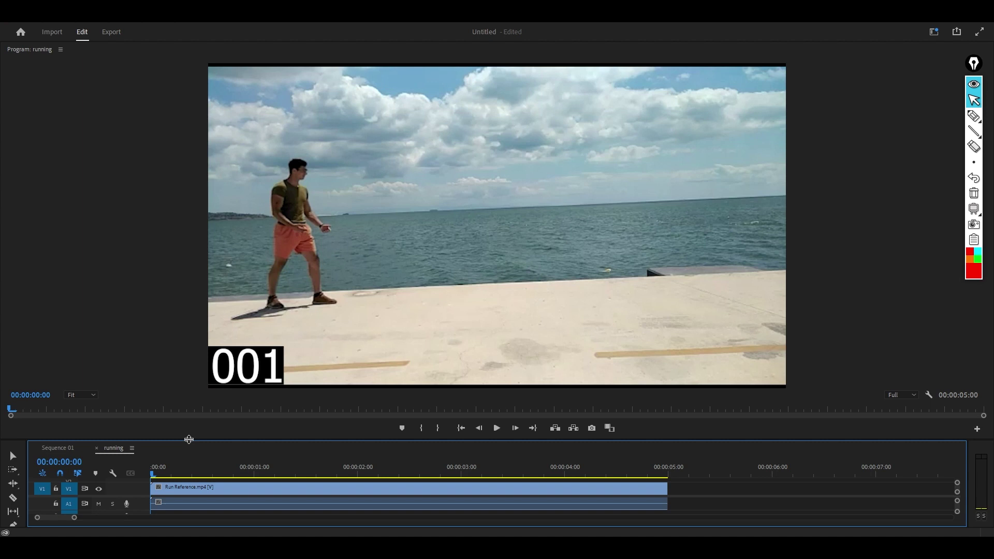
Move through the running footage to 00:00:02:02 and examine the runner's front foot frame by frame.
mouse_move(973, 117)
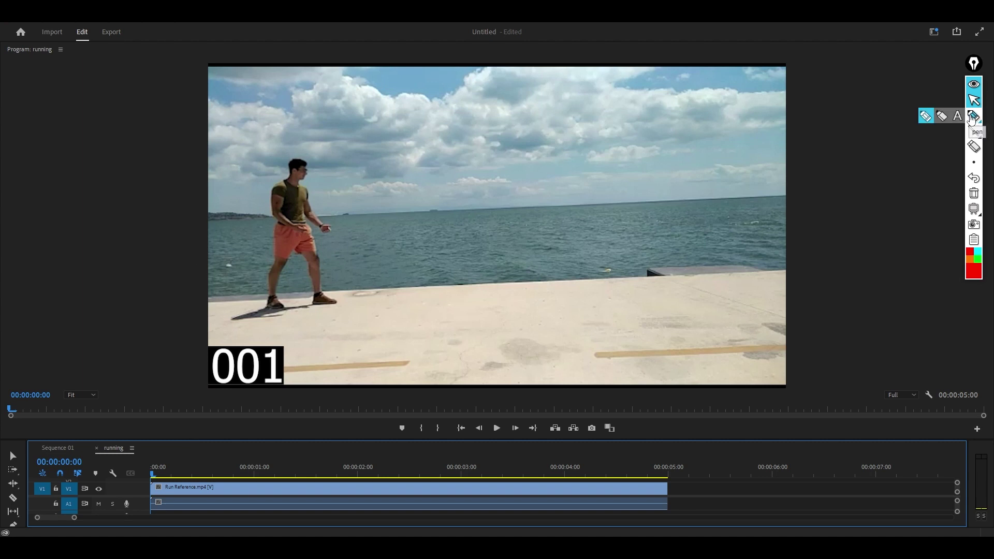
drag(155, 472, 331, 448)
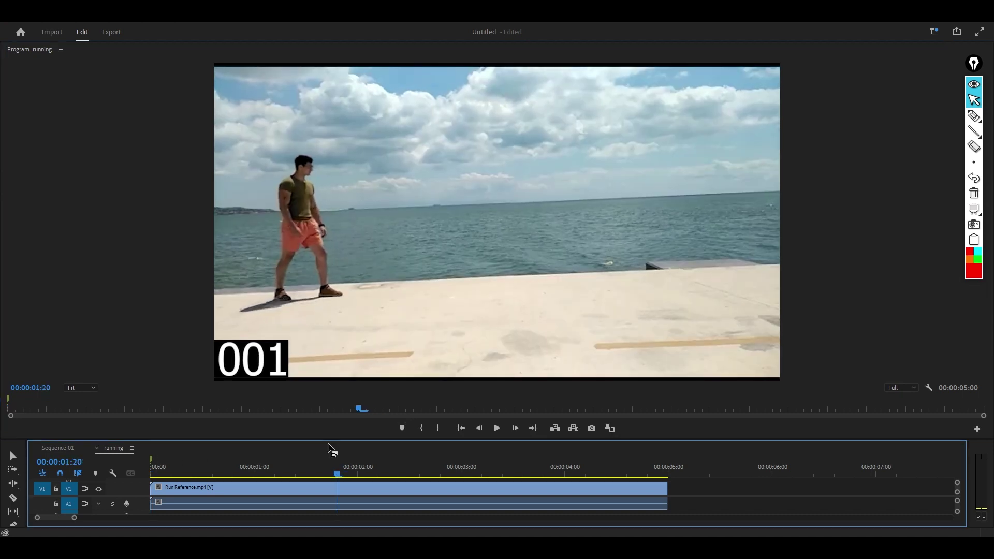
key(Right)
key(Right)
key(Right)
key(Right)
key(Right)
key(Left)
key(Left)
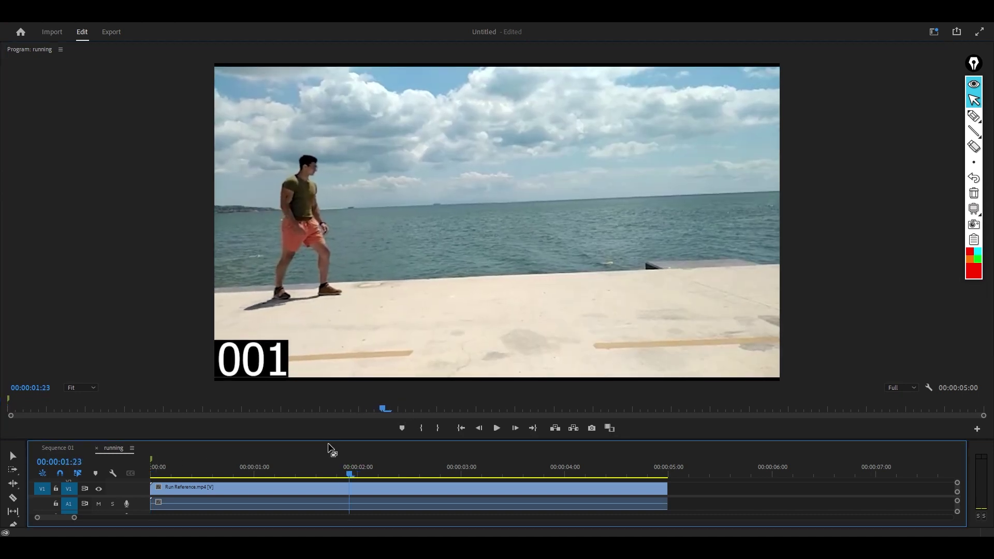
key(Right)
key(Right)
key(Right)
mouse_move(975, 136)
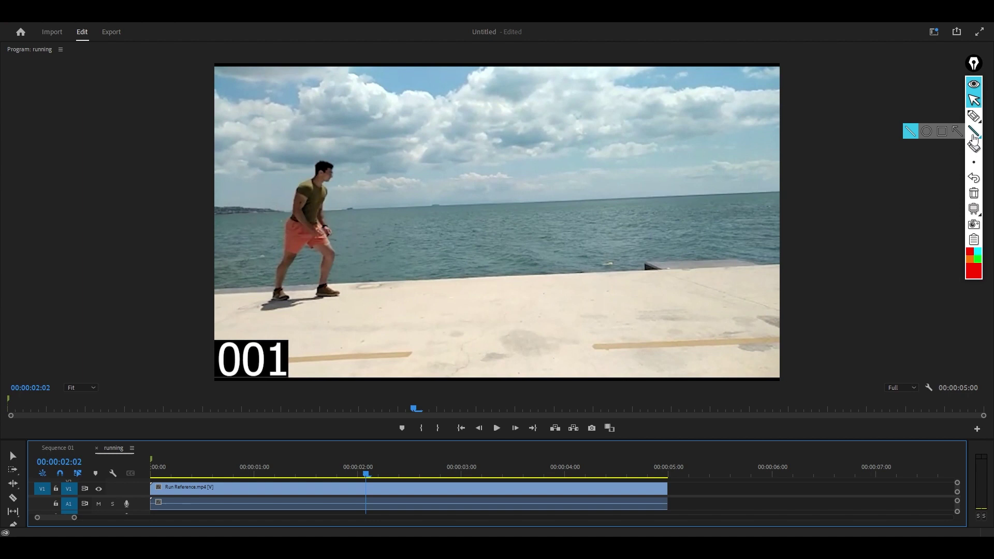
Mark the runner's front foot in red on the frame at 00:00:02:02 with the screen pen.
click(974, 116)
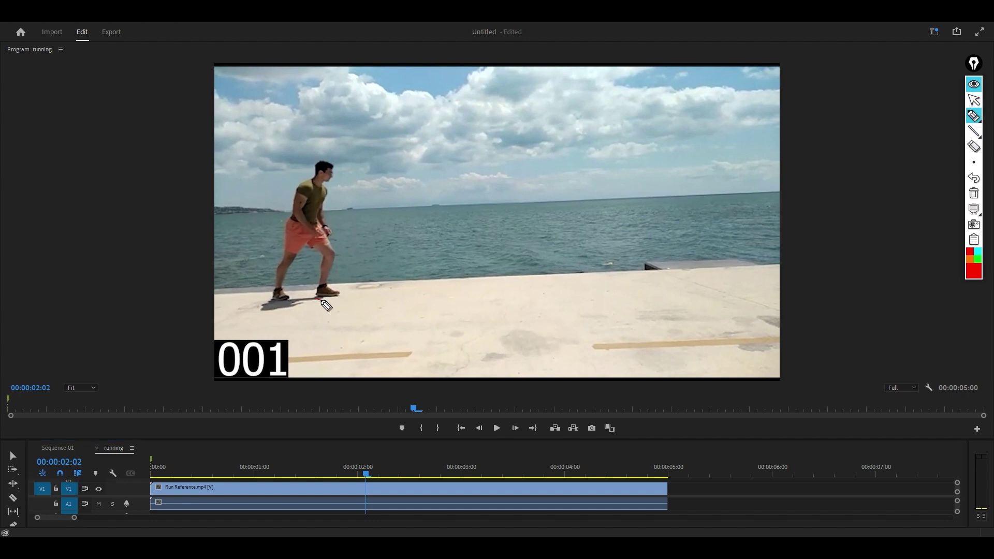
drag(321, 301, 332, 297)
drag(311, 284, 334, 296)
click(975, 100)
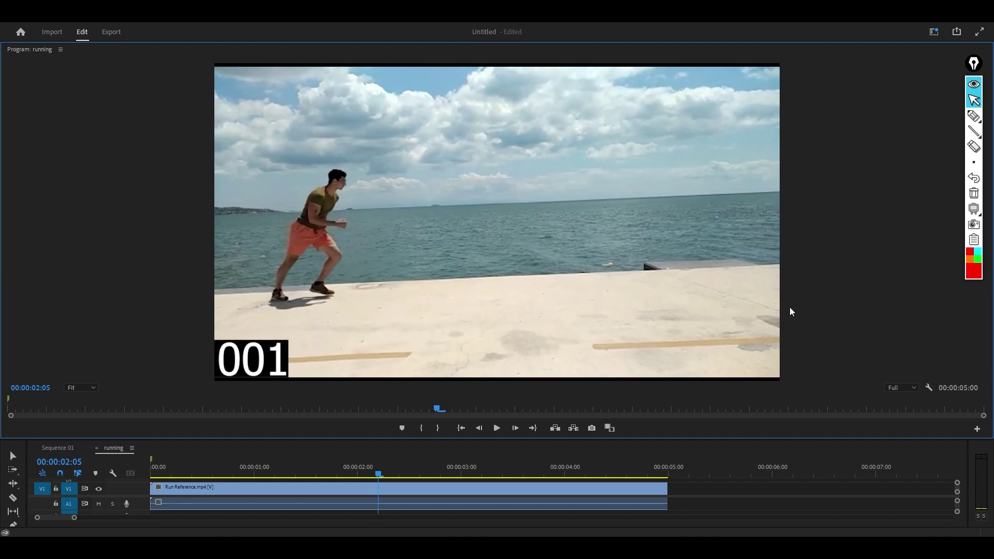
Annotate the front foot's position in red and green on the 00:00:02:06 frame, and clear all the drawings.
click(974, 116)
drag(306, 295, 344, 302)
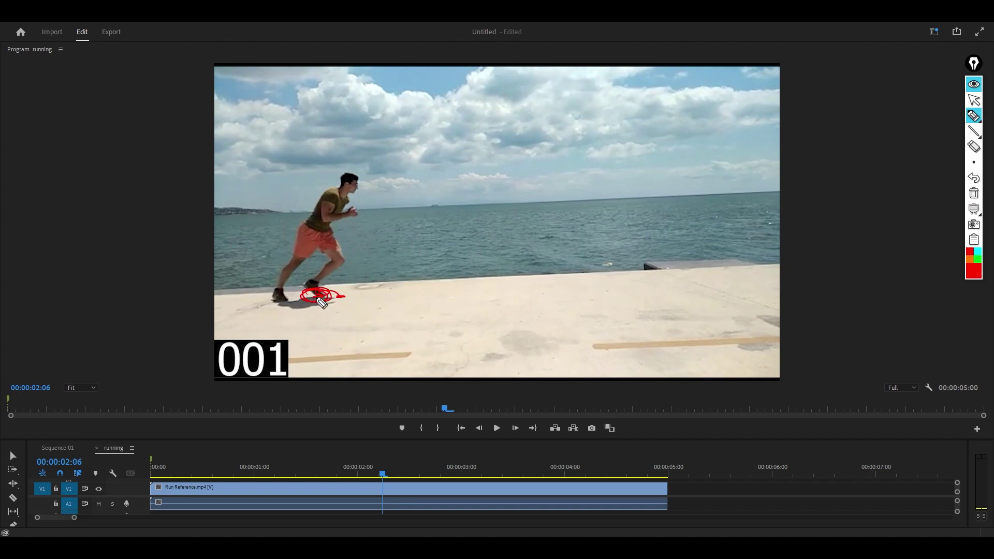
drag(341, 285, 341, 296)
key(4)
mouse_move(344, 296)
mouse_down()
mouse_move(327, 299)
mouse_move(344, 306)
mouse_move(309, 310)
mouse_move(325, 303)
mouse_up()
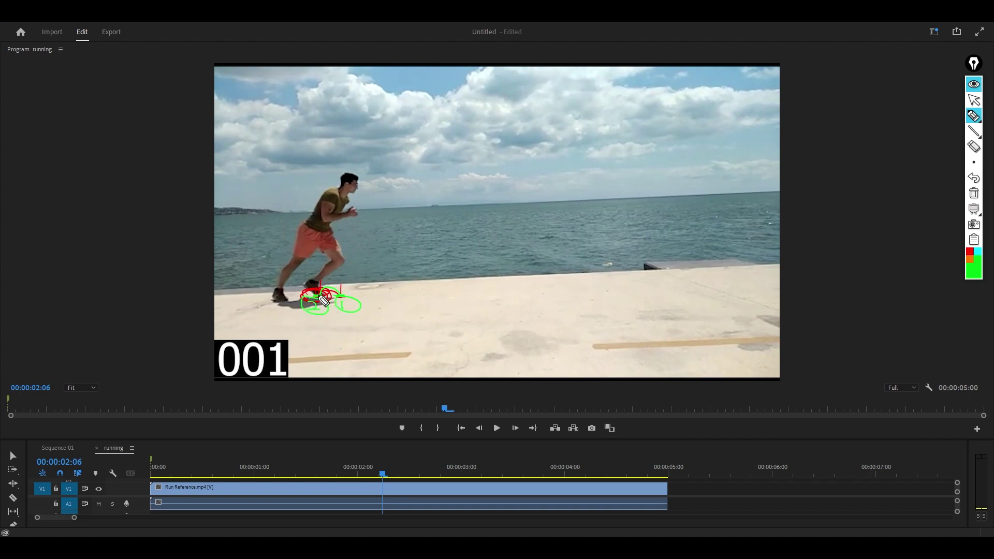
click(972, 195)
click(803, 388)
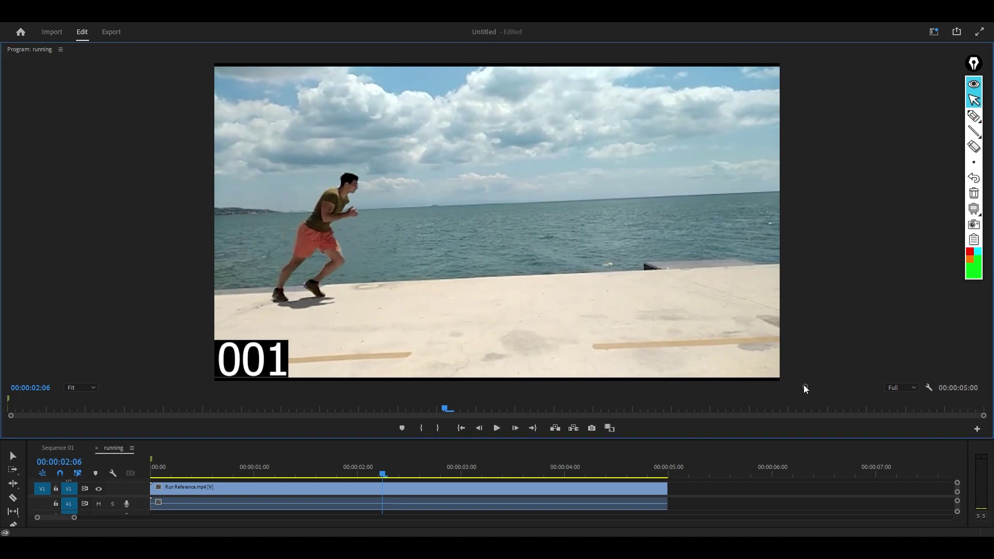
Compare the frames between 00:00:02:02 and 00:00:02:06 to examine how the front foot moves.
key(Left)
key(Left)
key(Left)
key(Left)
key(Right)
key(Right)
key(Right)
key(Right)
key(Right)
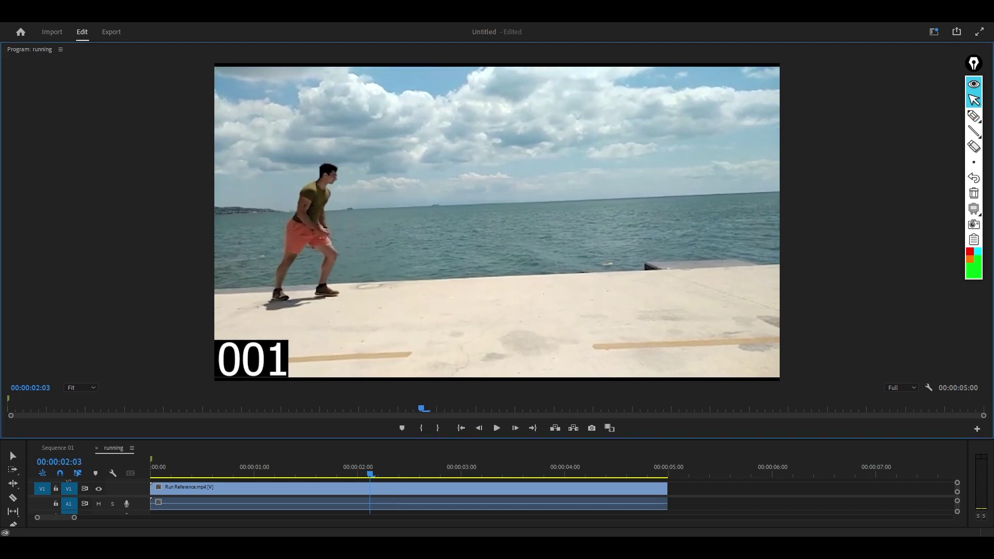
key(Left)
key(Left)
key(Left)
key(Left)
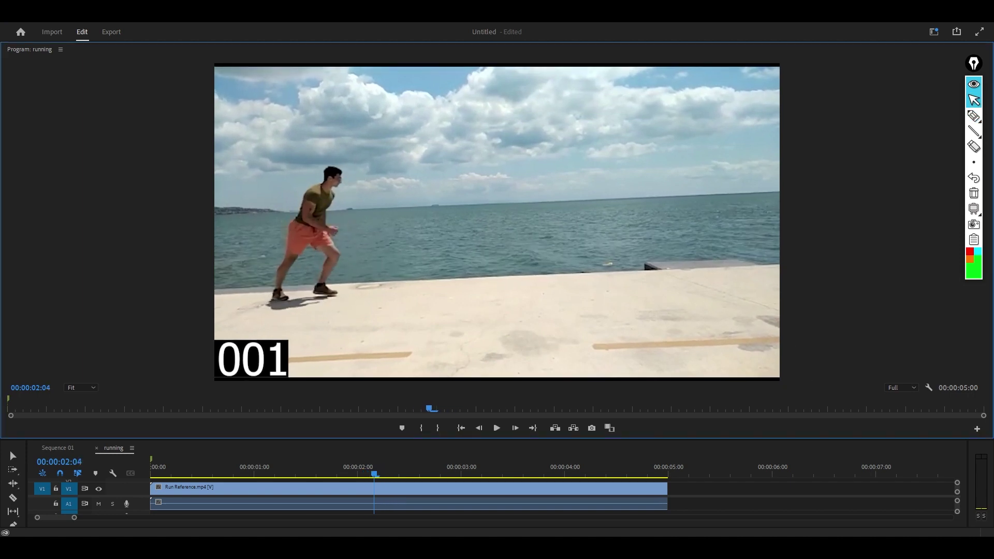
key(Right)
key(Right)
key(Right)
key(Right)
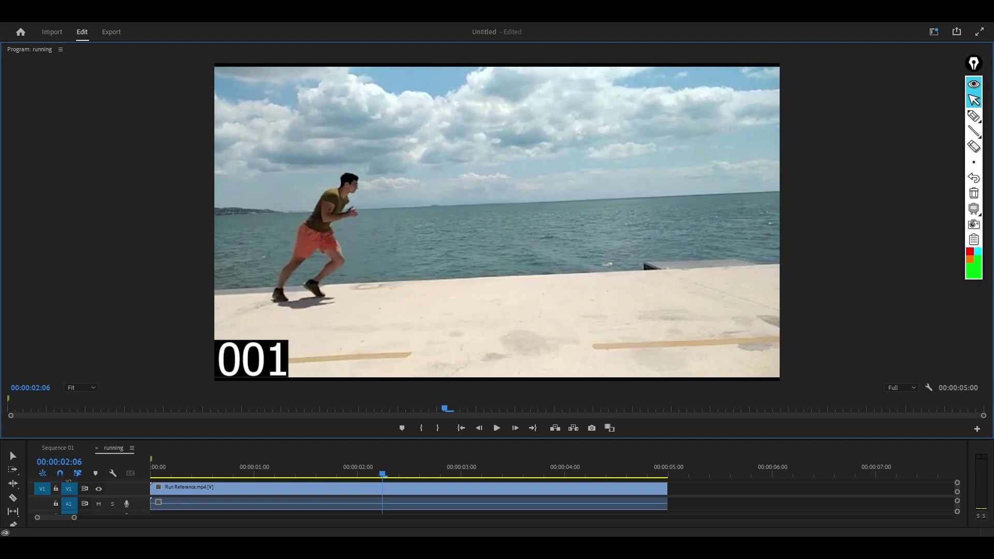
Add a marker to the running sequence at 00:00:02:02.
key(Left)
key(Left)
key(Left)
key(Left)
key(Left)
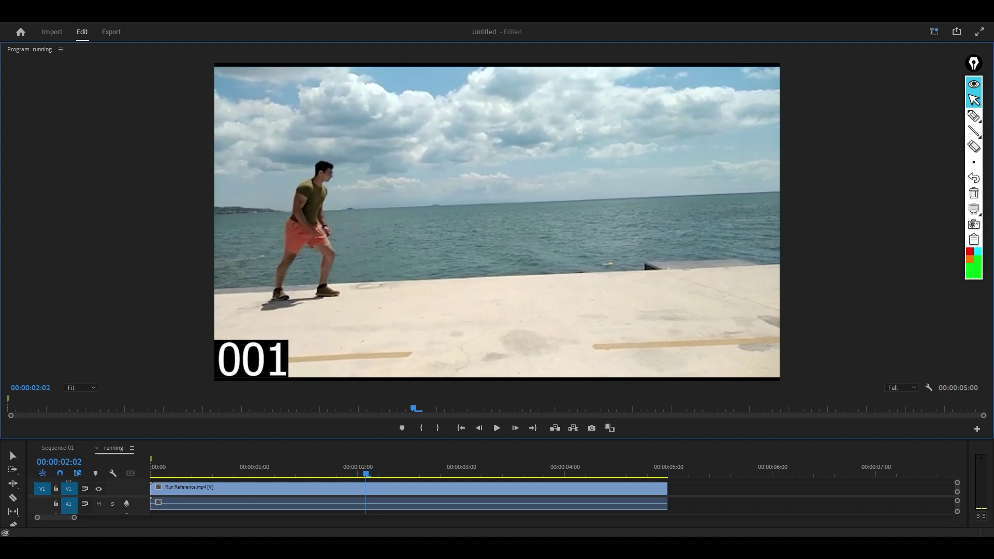
key(m)
Find the frame where the front foot has shifted and add a marker at 00:00:02:06.
key(Right)
key(Right)
key(Right)
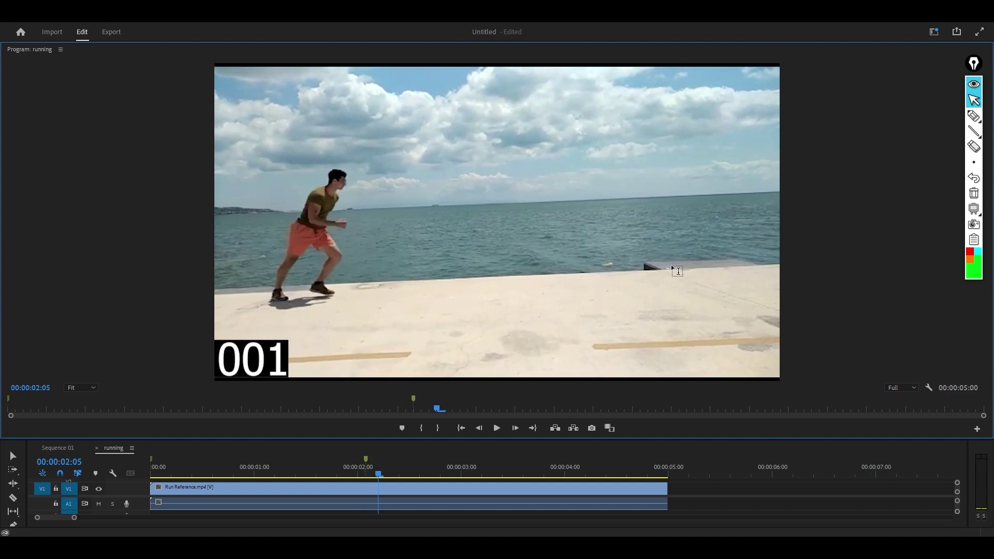
key(Right)
key(Right)
key(Left)
key(Left)
key(Right)
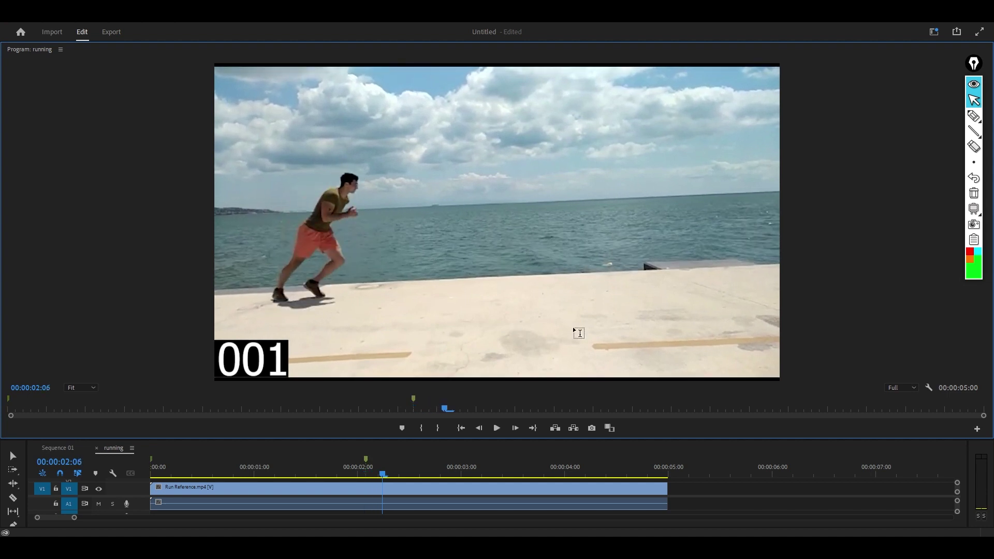
key(m)
Return to the sequence start and jump forward from marker to marker up to 00:00:02:06.
key(Home)
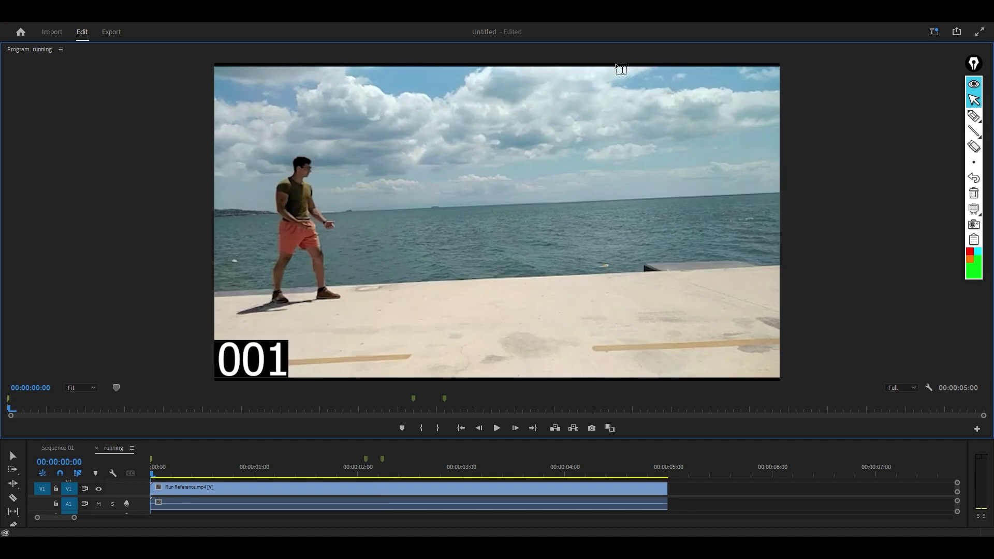
key(shift+m)
key(shift+m)
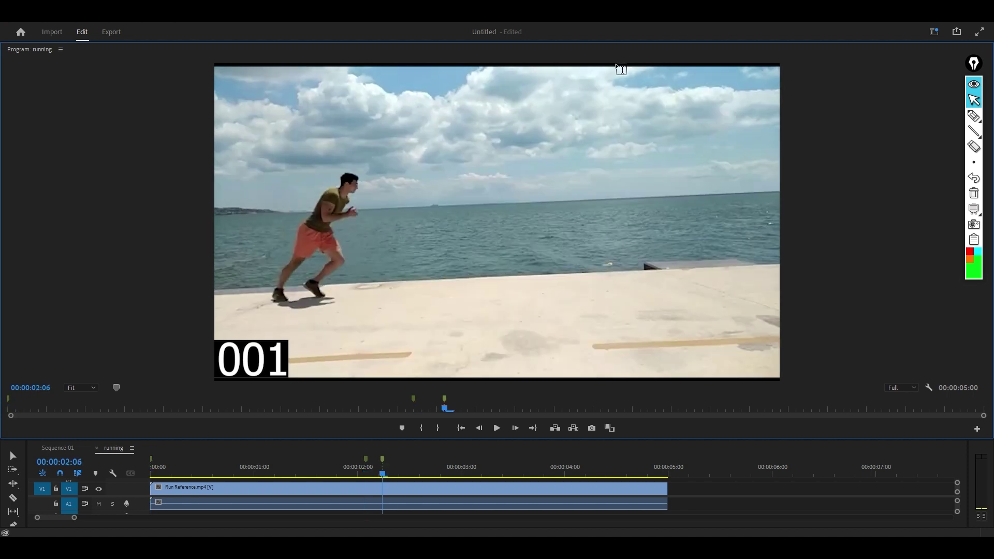
Find the frame of the next foot plant, highlight the planted foot, and add a marker at 00:00:02:16.
click(407, 465)
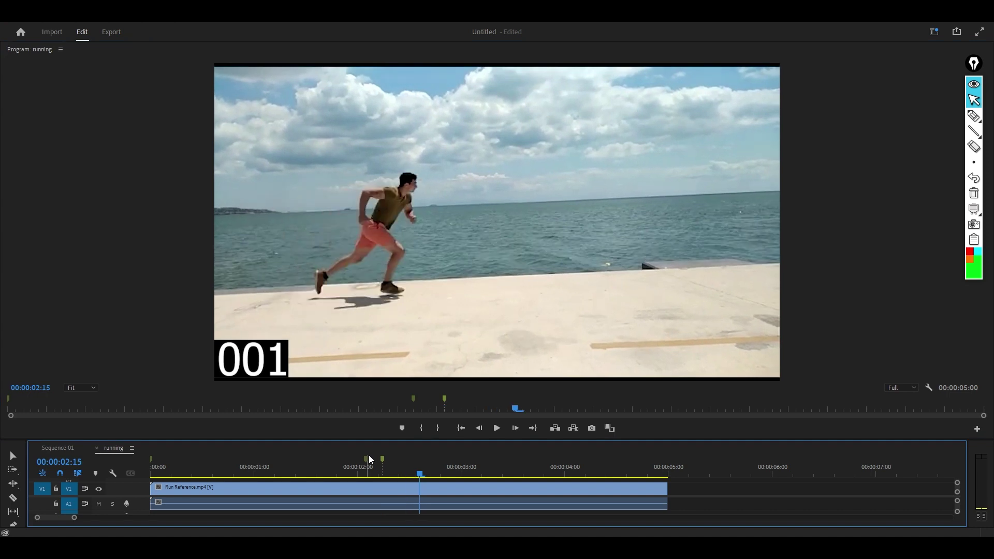
key(Left)
key(Right)
key(Left)
key(Right)
key(Left)
key(Right)
key(Left)
key(Right)
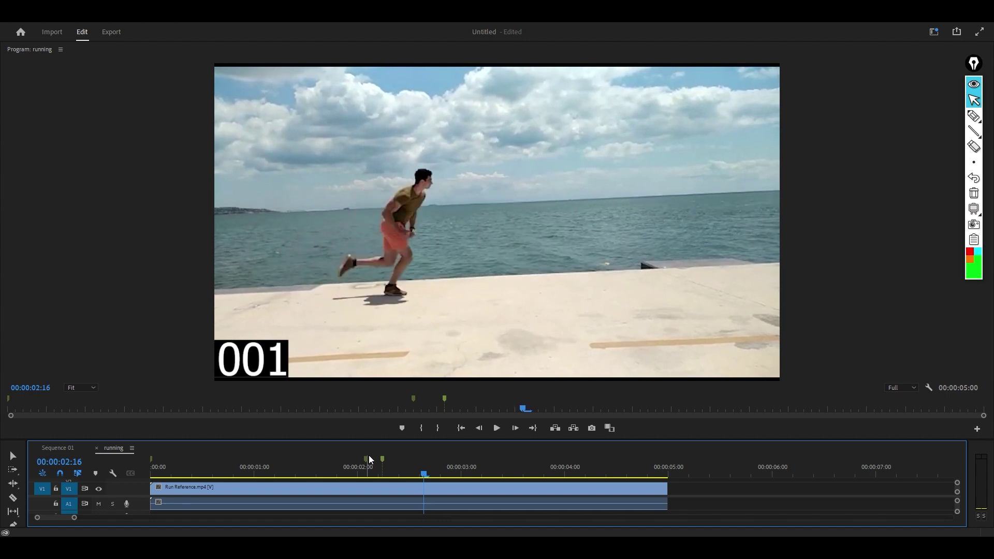
click(974, 116)
drag(382, 296, 406, 294)
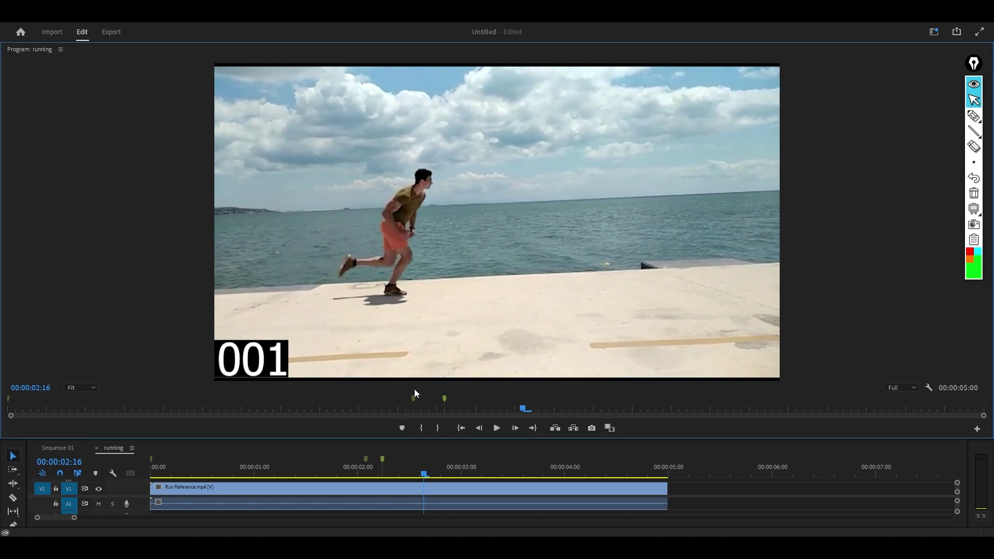
key(m)
Step forward to the following foot plant and add a marker at 00:00:02:24.
key(shift+Right)
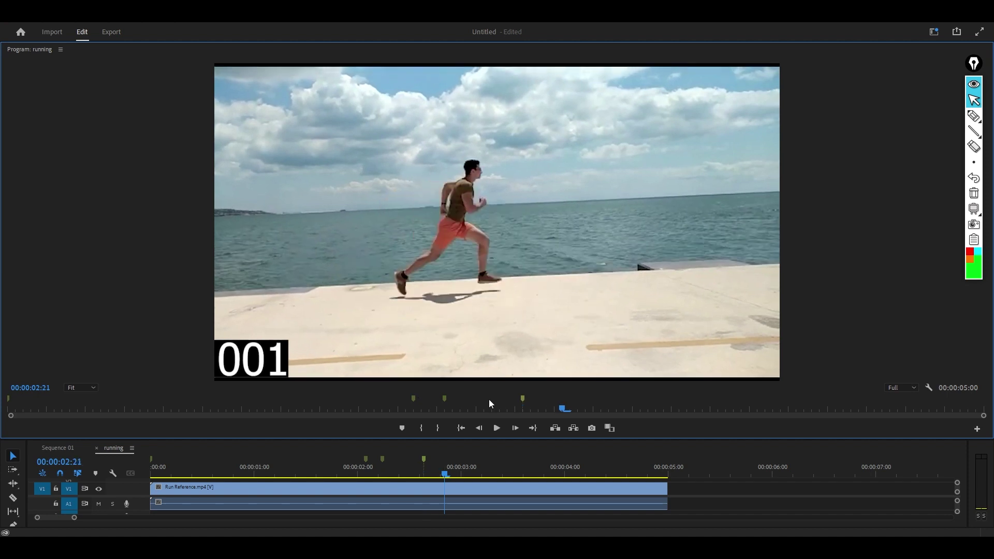
key(Right)
key(Right)
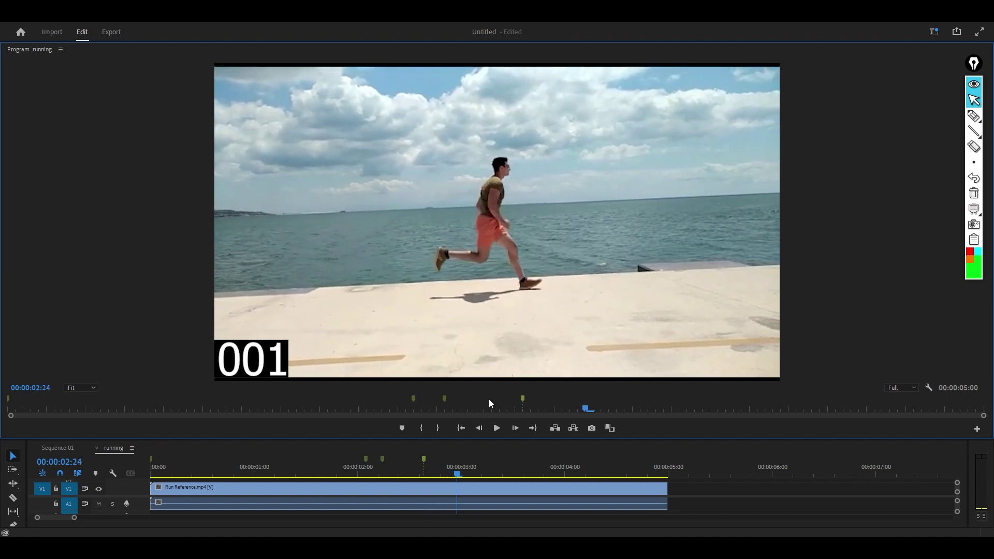
key(Right)
click(436, 456)
key(Left)
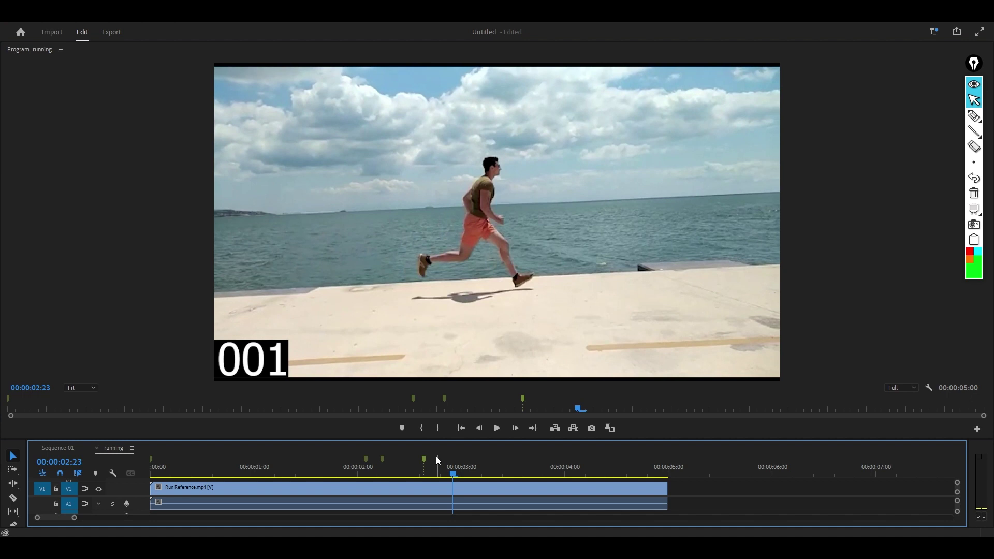
key(Left)
key(Right)
key(Right)
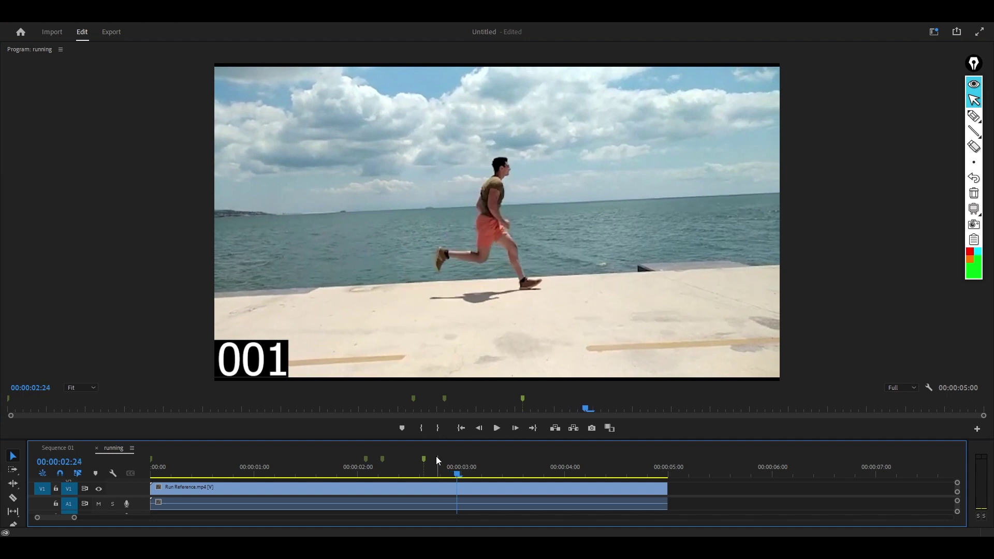
key(Left)
Advance to the next ground contact of the front foot and add a marker at 00:00:03:07.
key(Right)
key(m)
key(Right)
key(Right)
key(Right)
key(Right)
key(Right)
key(Right)
key(Right)
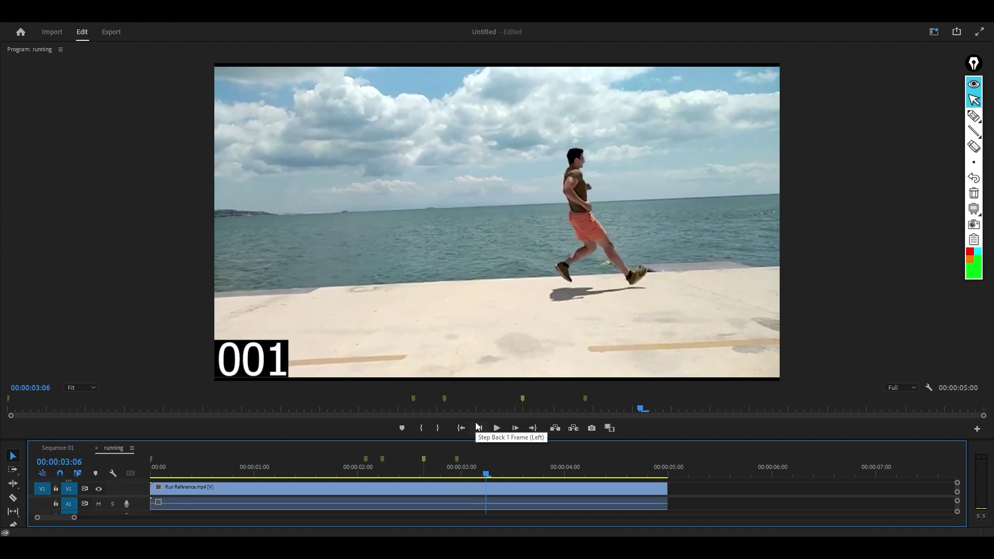
key(Right)
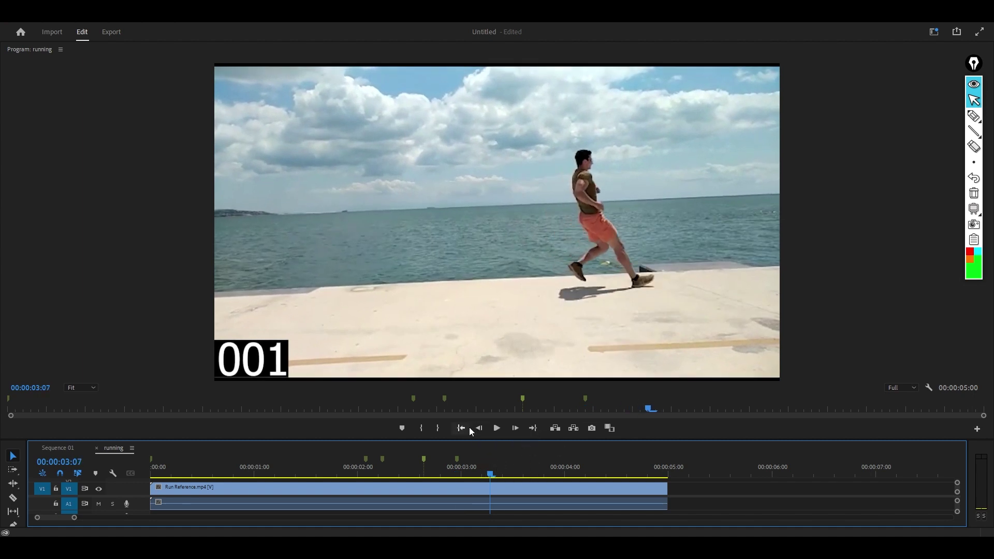
key(m)
Jump back through the foot-plant markers to the one at 00:00:02:06.
key(ctrl+shift+m)
key(ctrl+shift+m)
key(ctrl+shift+m)
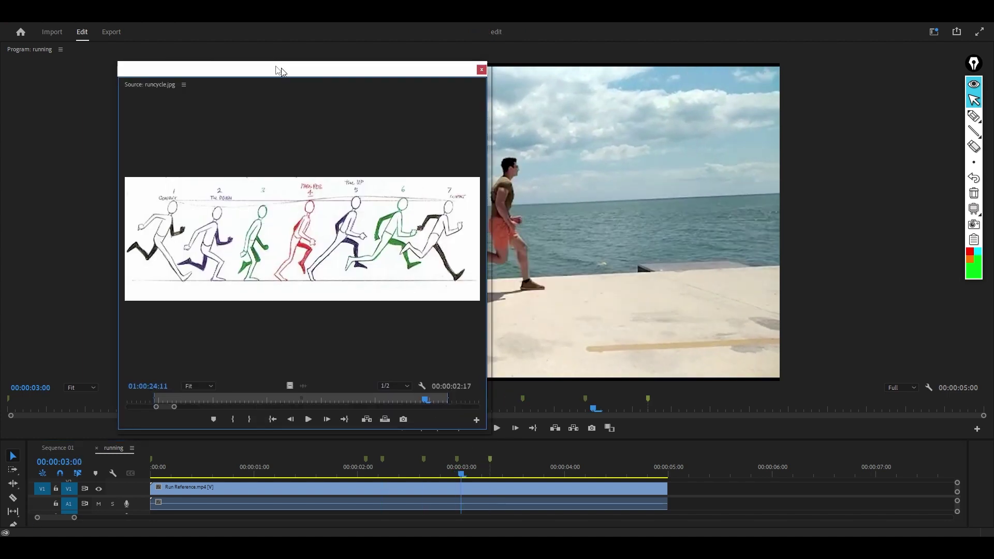
Reposition the floating runcycle.jpg source view and mark the head heights of the contact, down and up poses in red.
drag(277, 67, 238, 53)
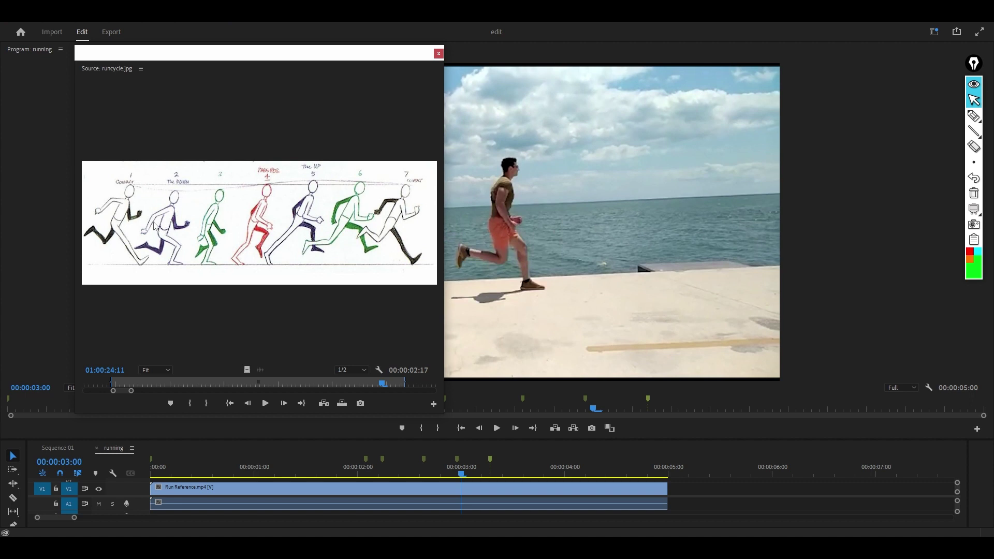
key(ctrl+shift+3)
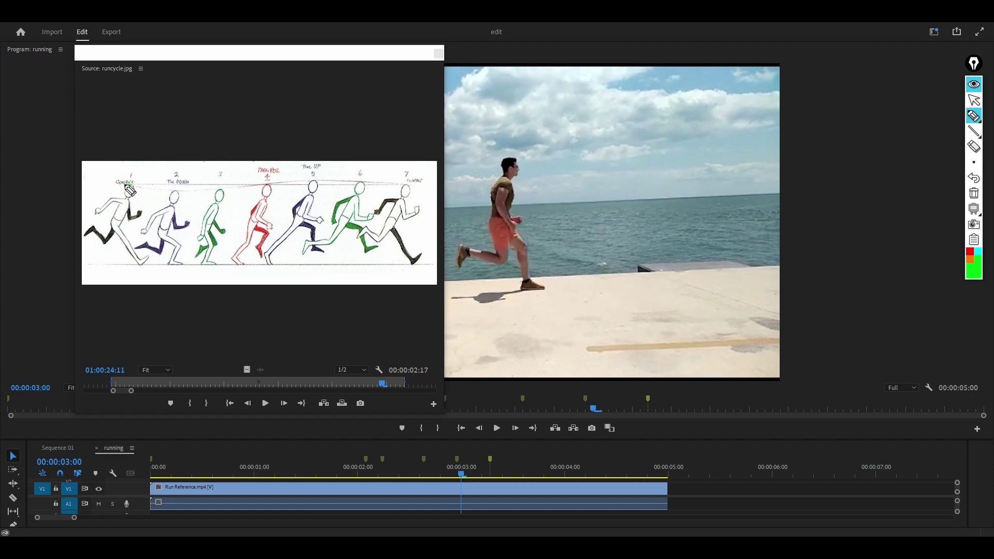
click(971, 252)
drag(123, 184, 133, 185)
drag(172, 191, 179, 191)
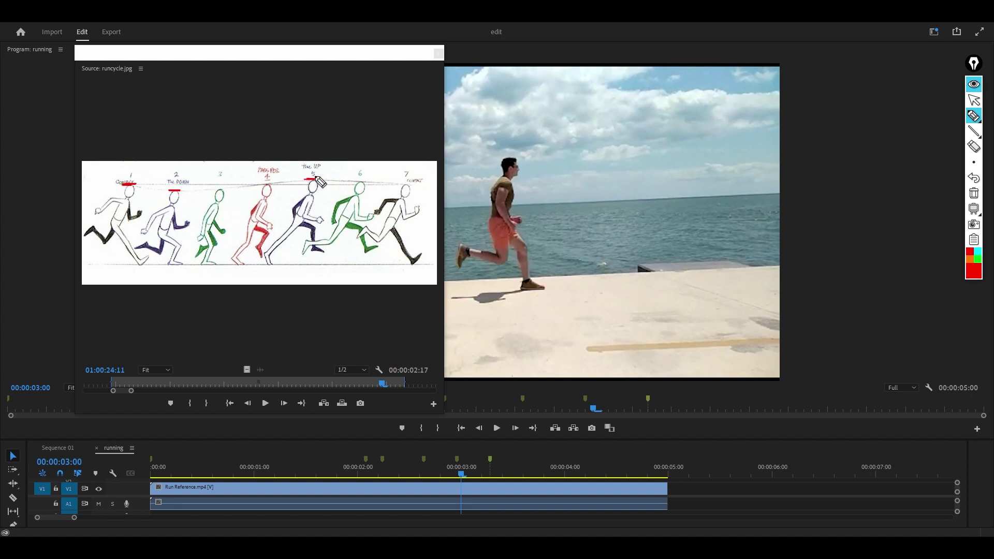
Draw green horizontal lines across the head levels from pose 1 to pose 5 on the run cycle chart.
click(978, 259)
drag(124, 180, 312, 177)
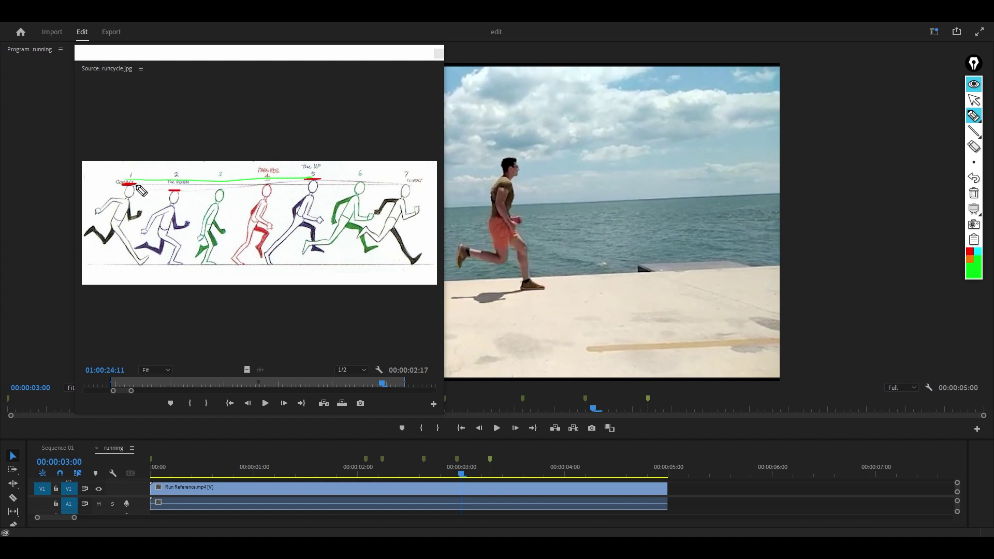
drag(136, 185, 322, 191)
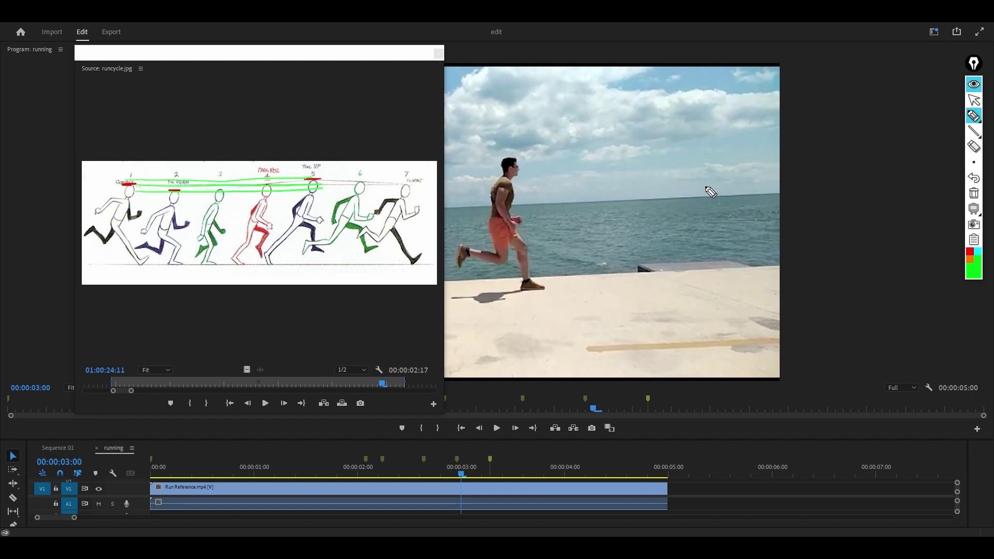
Draw orange lines along the highest and lowest head levels, and circle the hips of all seven poses in orange.
click(972, 259)
drag(117, 180, 288, 178)
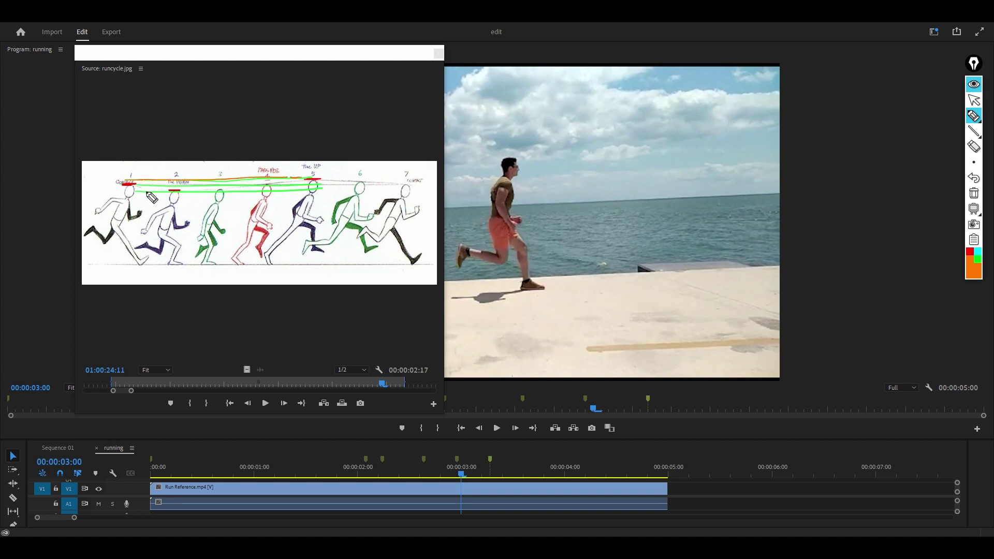
drag(127, 191, 325, 191)
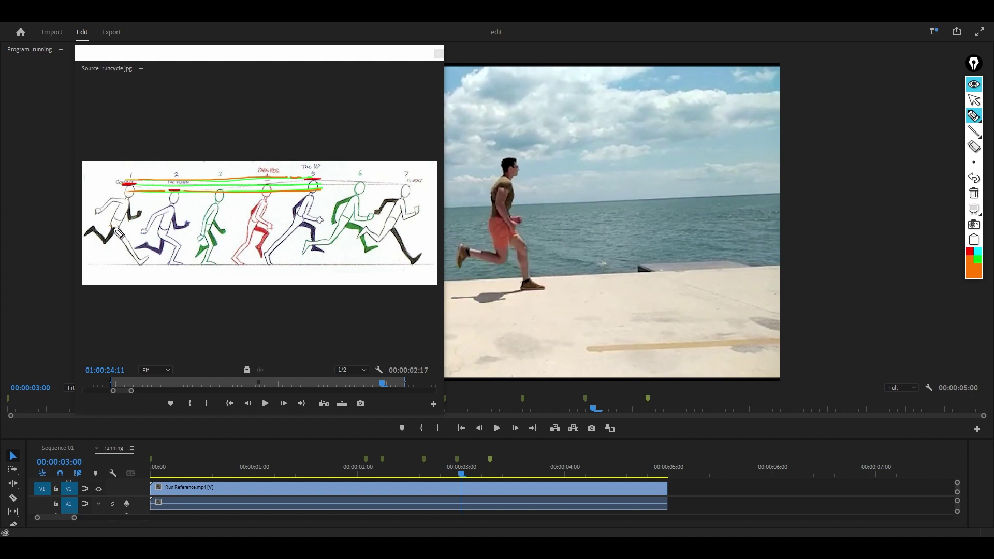
mouse_move(119, 231)
mouse_down()
mouse_move(156, 236)
mouse_move(305, 216)
mouse_move(355, 220)
mouse_up()
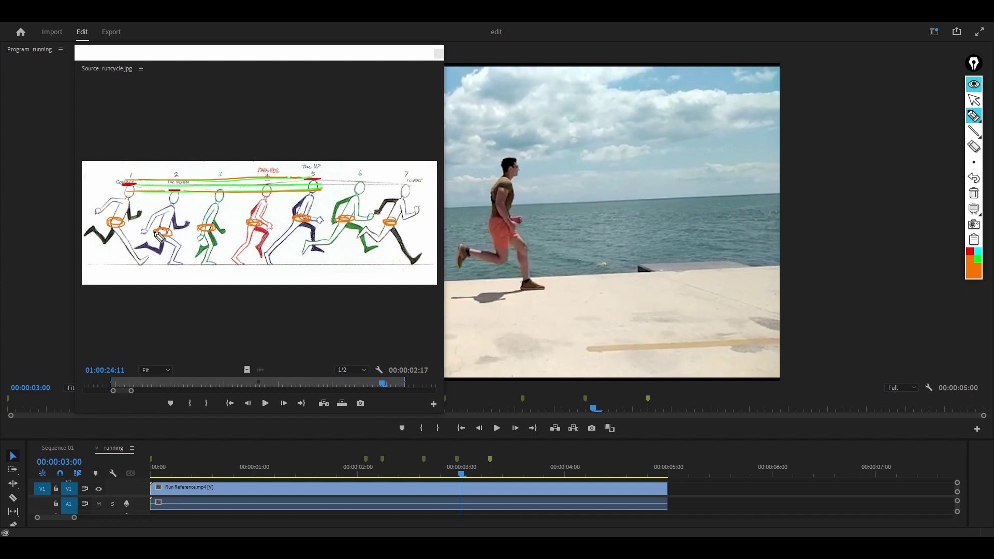
Trace an orange curve through the hips of all seven poses, and mark the hip levels of poses 2 and 5 in green.
mouse_move(113, 223)
mouse_down()
mouse_move(166, 236)
mouse_move(297, 216)
mouse_move(405, 224)
mouse_up()
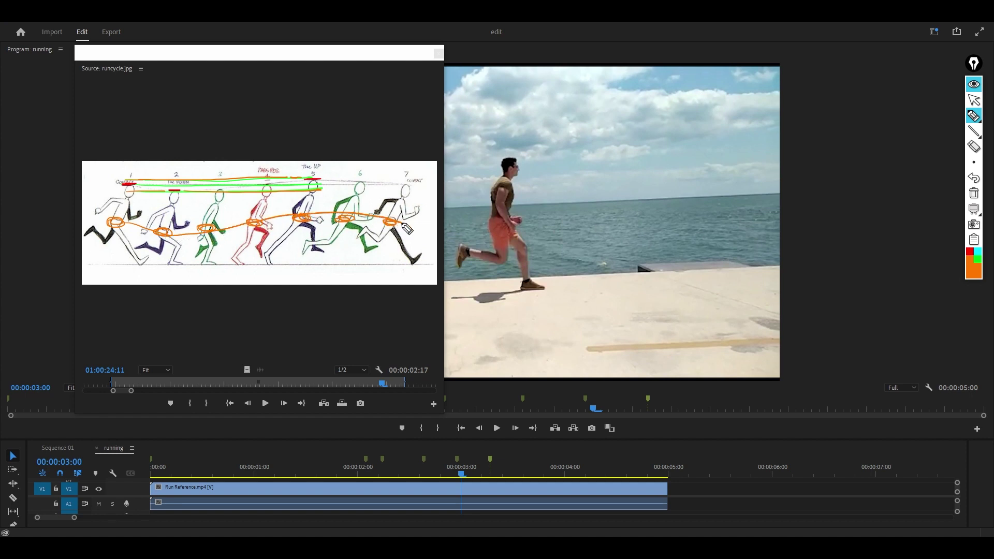
mouse_move(153, 237)
mouse_down()
mouse_move(186, 239)
mouse_move(154, 240)
mouse_up()
click(977, 258)
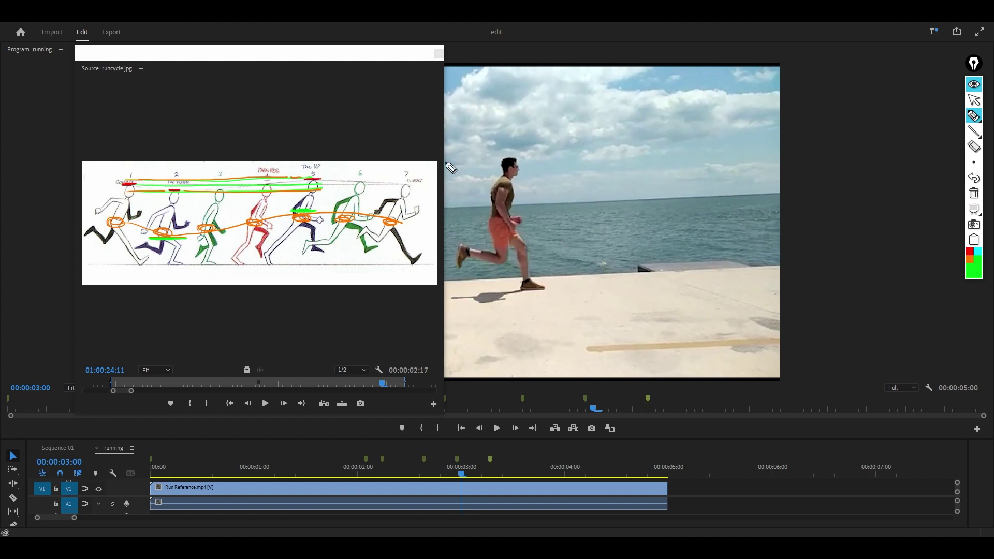
Label the hip extremes "up" at pose 5 and "Down" at pose 2 in red, and clear all annotations from the chart.
click(970, 253)
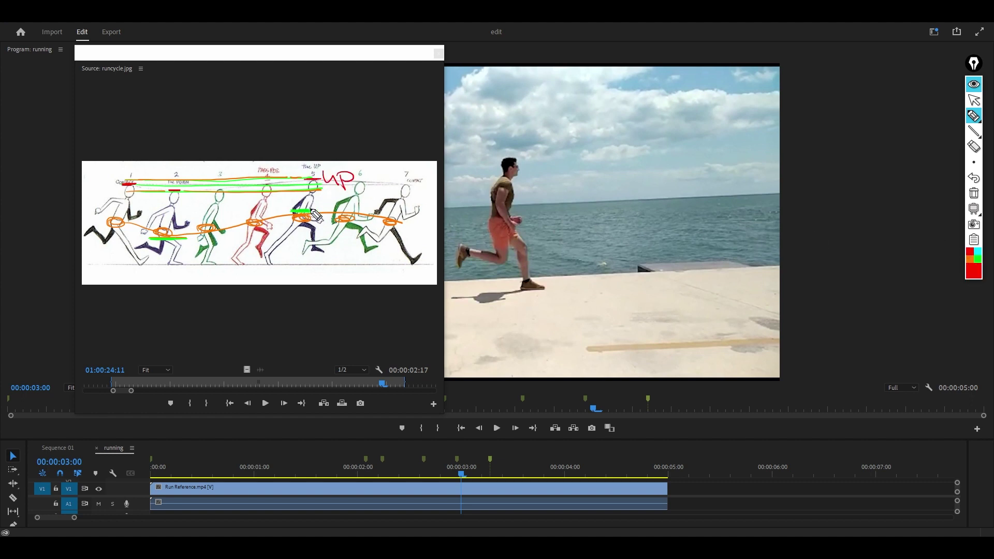
drag(315, 211, 297, 212)
mouse_move(126, 249)
mouse_down()
mouse_move(136, 261)
mouse_move(190, 256)
mouse_move(179, 239)
mouse_up()
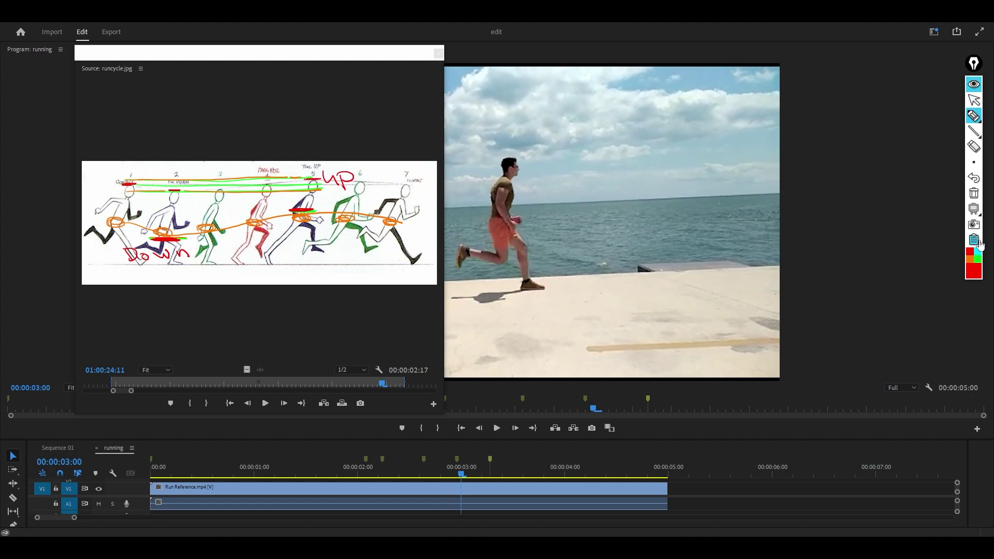
click(974, 193)
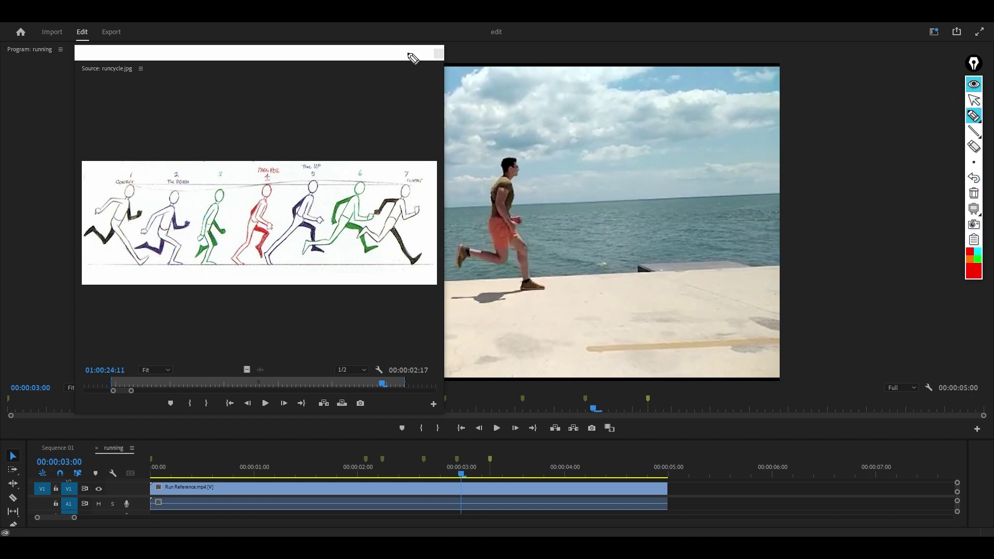
click(974, 100)
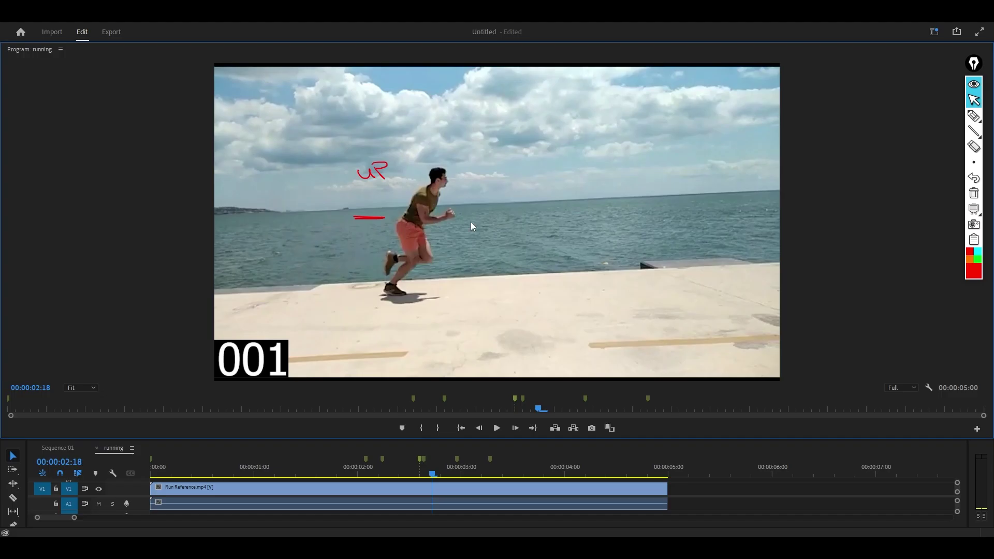
Mark the runner's hip level at 00:00:02:18 with a red line and label it "down".
click(973, 116)
mouse_move(397, 223)
mouse_down()
mouse_move(424, 223)
mouse_move(424, 211)
mouse_up()
drag(440, 200, 462, 195)
drag(465, 193, 481, 197)
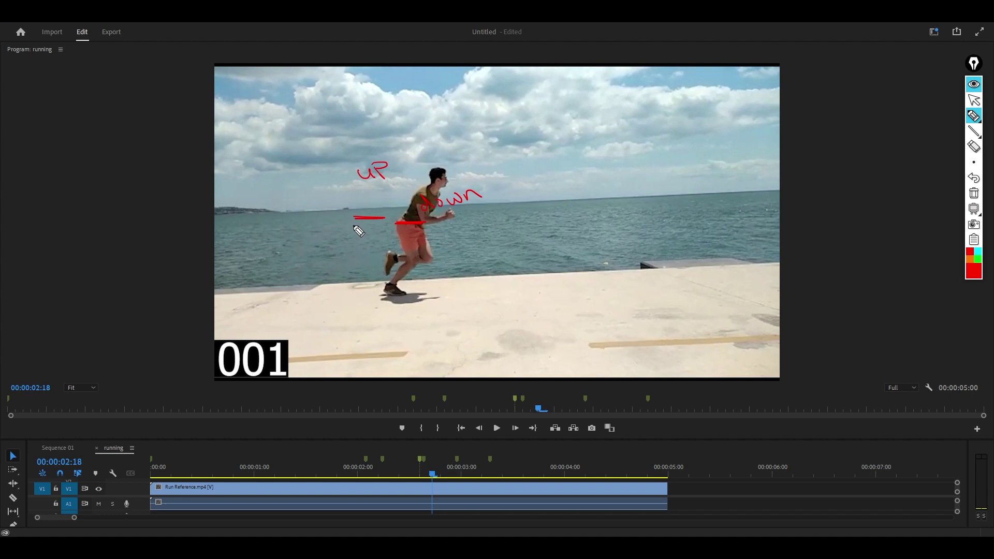
key(ctrl+shift+2)
Go back to frame 00:00:02:07 and mark the runner's hip level with a red line labelled "down".
click(852, 179)
scroll(835, 153, up, 12)
scroll(835, 154, down, 3)
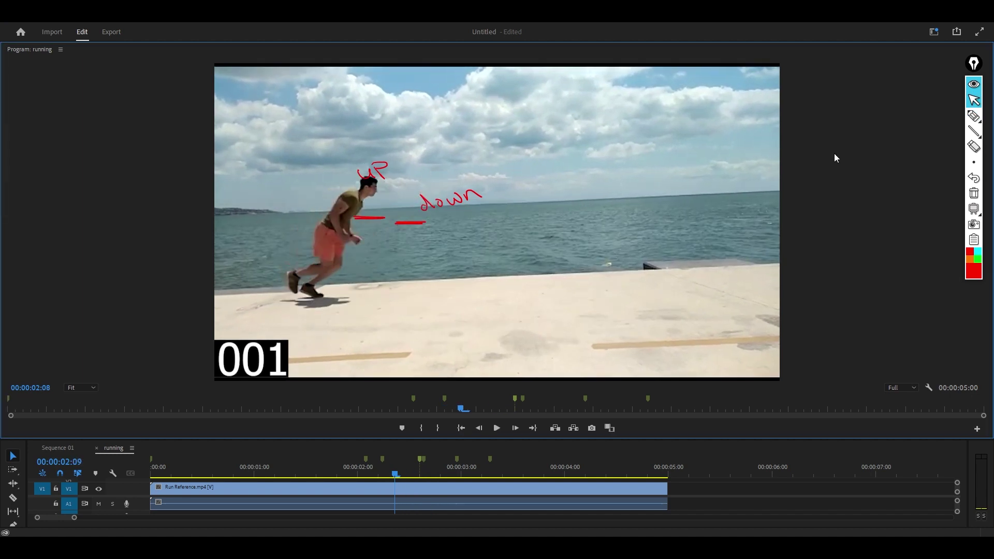
scroll(834, 153, up, 2)
click(974, 115)
drag(303, 225, 325, 223)
drag(298, 208, 298, 215)
drag(305, 206, 306, 208)
drag(311, 207, 320, 202)
drag(321, 202, 331, 205)
key(ctrl+shift+2)
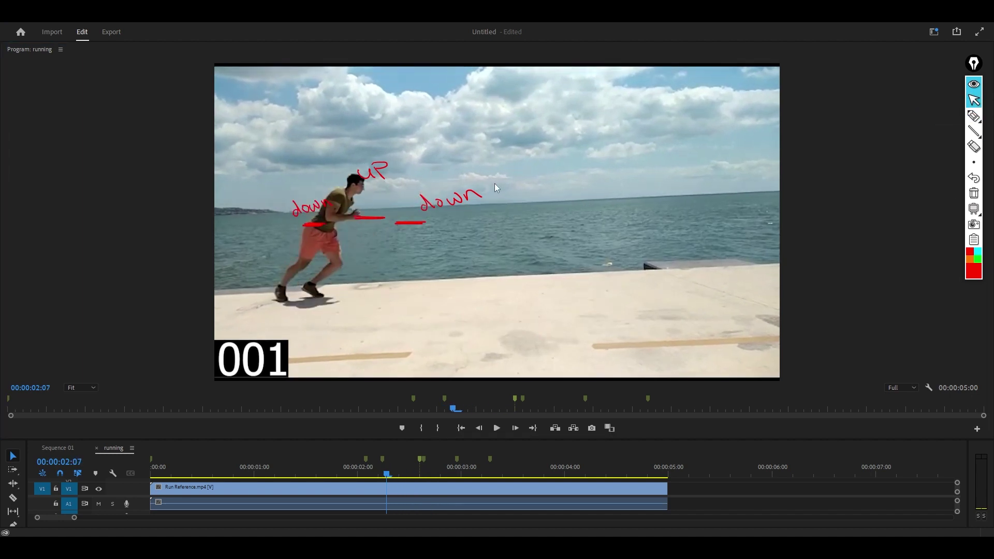
click(896, 114)
key(Left)
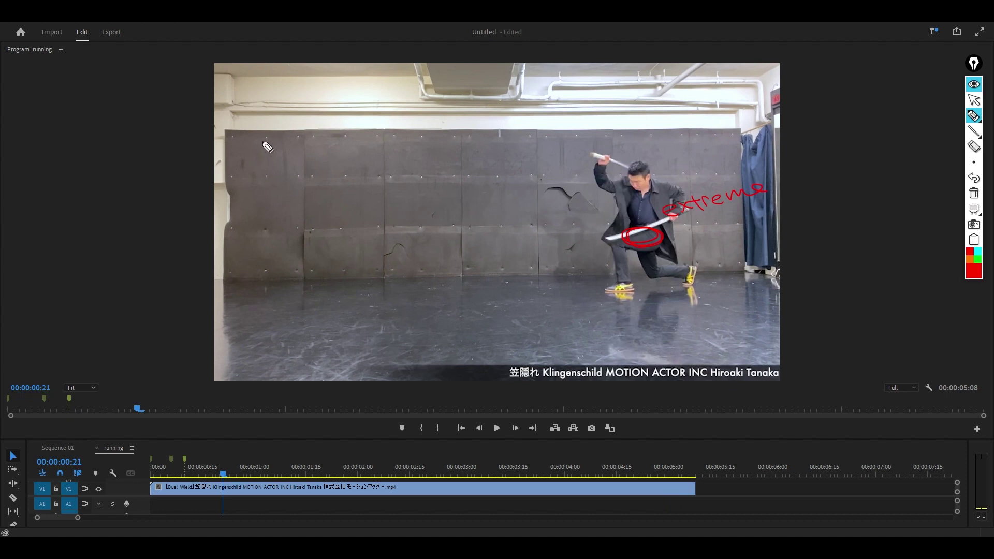
Label up as "highest" and down as "lowest" in red on the sword footage, circling both words and underlining "extreme" in green.
mouse_move(267, 148)
mouse_down()
mouse_move(288, 246)
mouse_move(362, 155)
mouse_move(422, 246)
mouse_move(460, 233)
mouse_up()
click(978, 259)
drag(678, 219, 769, 202)
drag(384, 226, 378, 228)
drag(374, 164, 344, 162)
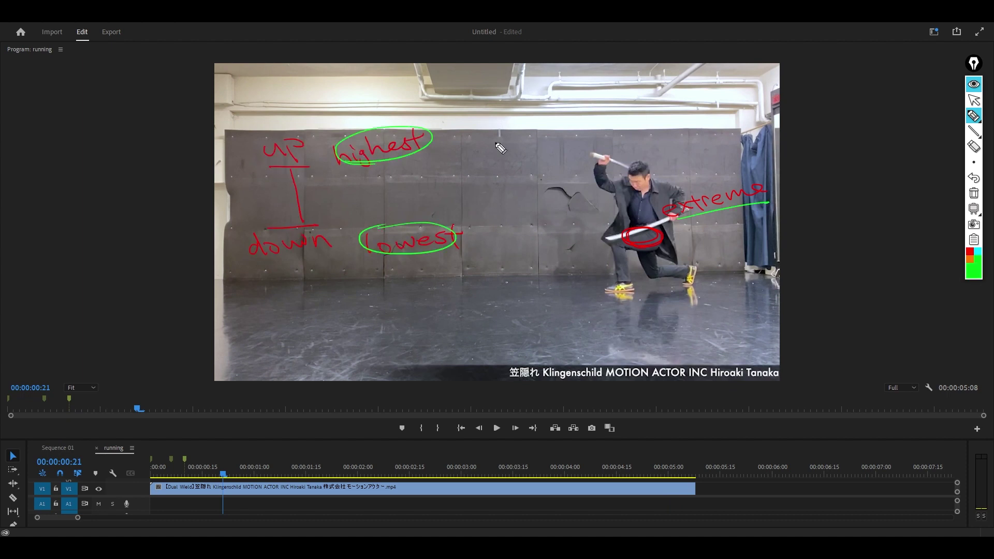
Draw green lines from the circled "highest" and "lowest" labels to the crouching swordsman and mark his upper body.
drag(453, 139, 643, 167)
drag(462, 227, 660, 192)
drag(660, 179, 637, 195)
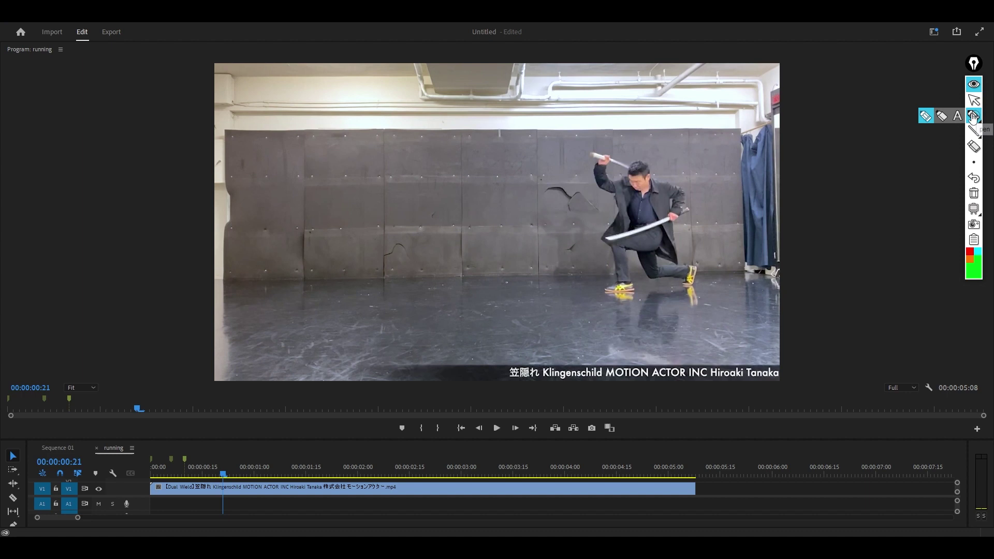